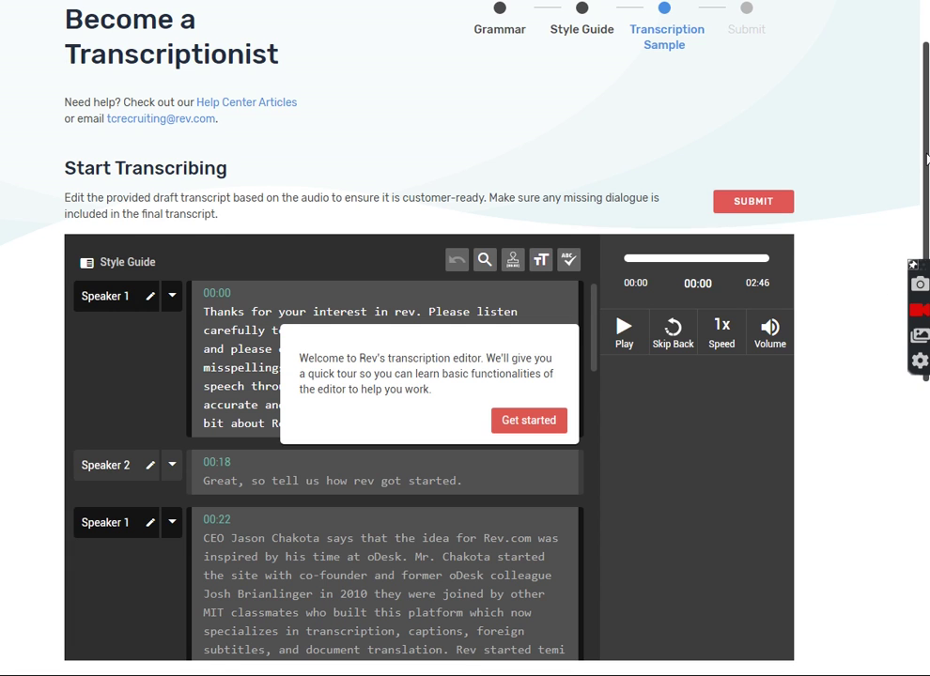
Look over the Start Transcribing instructions, the draft transcript editor and the timestamp tag options
scroll(901, 174, "down", 1)
scroll(916, 160, "up", 2)
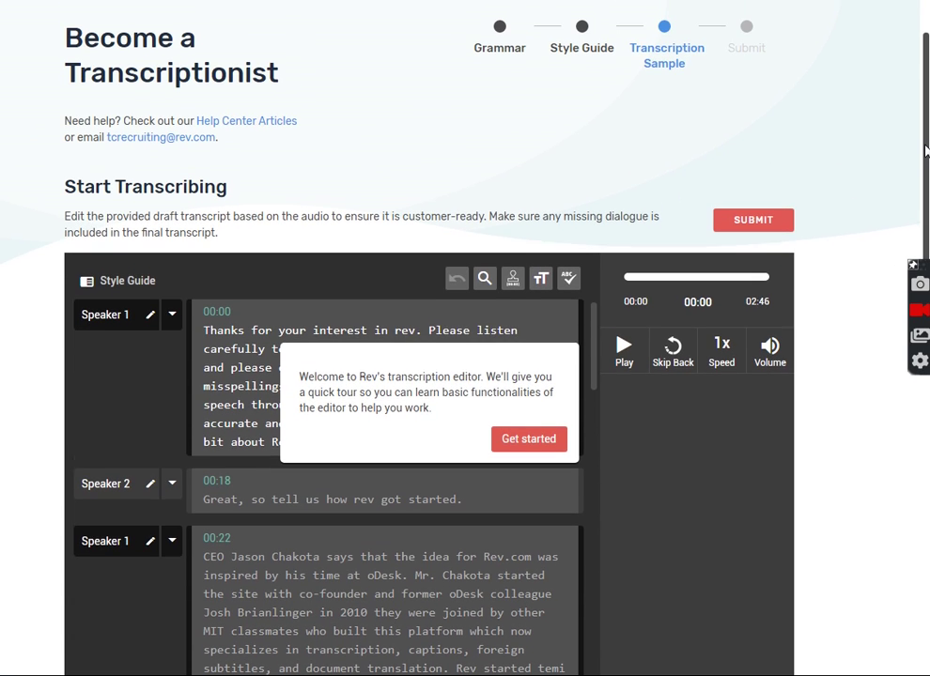
scroll(924, 153, "down", 1)
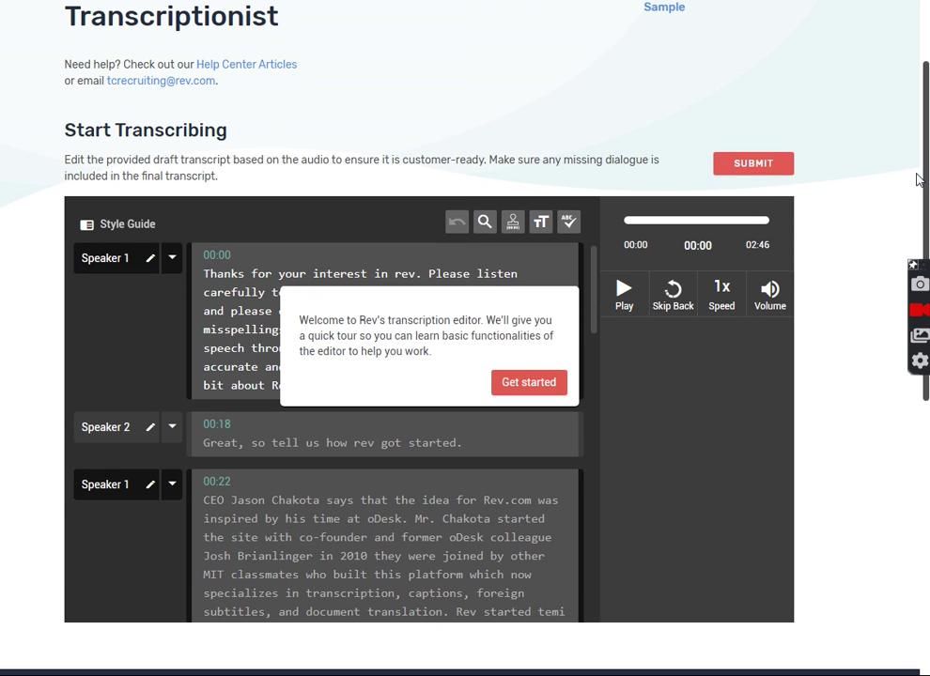
scroll(918, 190, "down", 1)
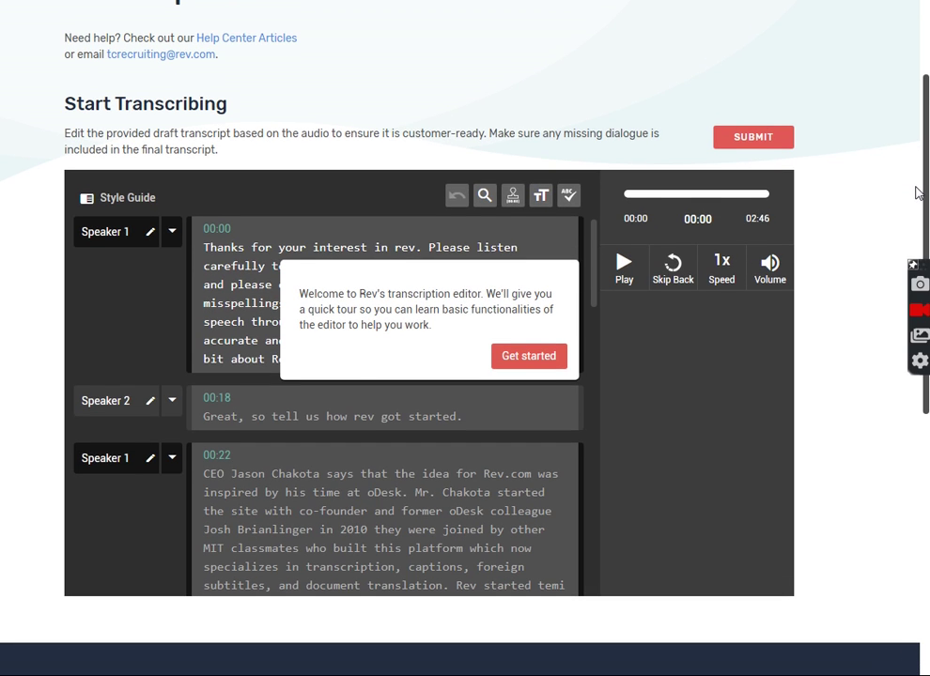
scroll(917, 193, "down", 1)
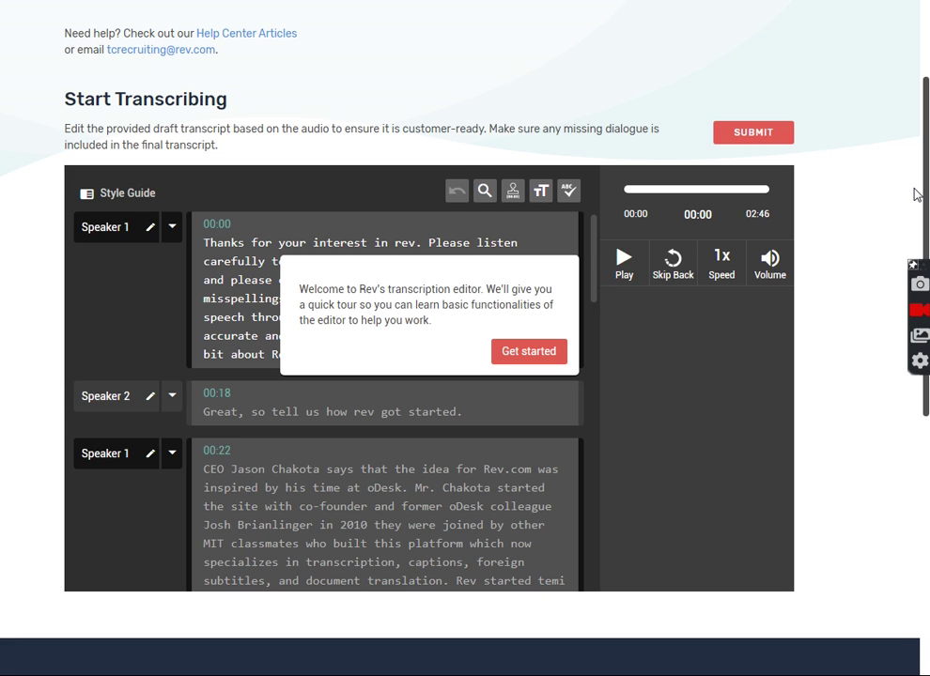
scroll(918, 194, "down", 1)
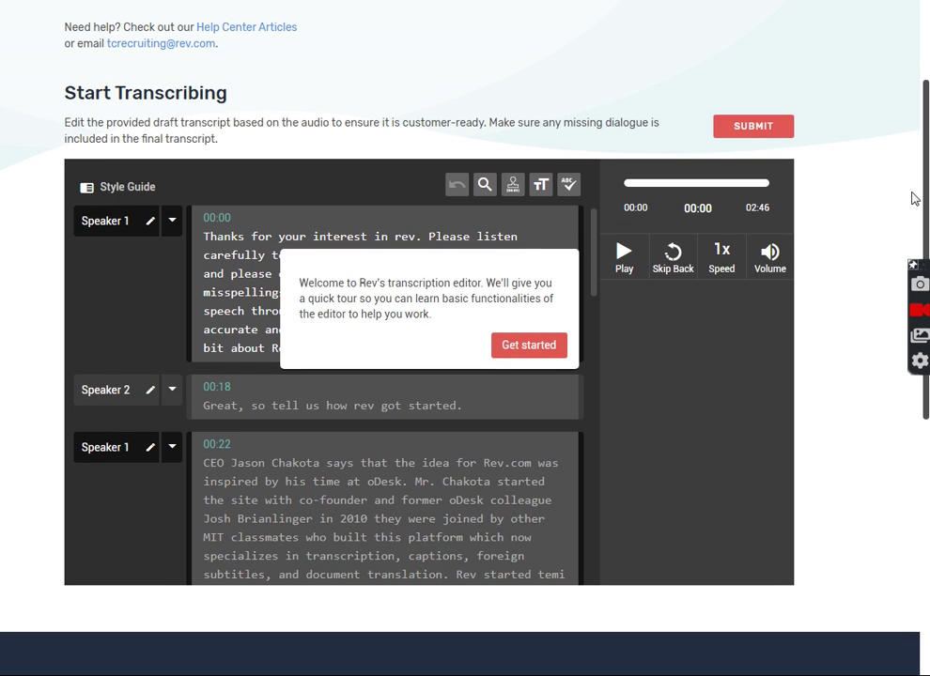
scroll(911, 200, "down", 3)
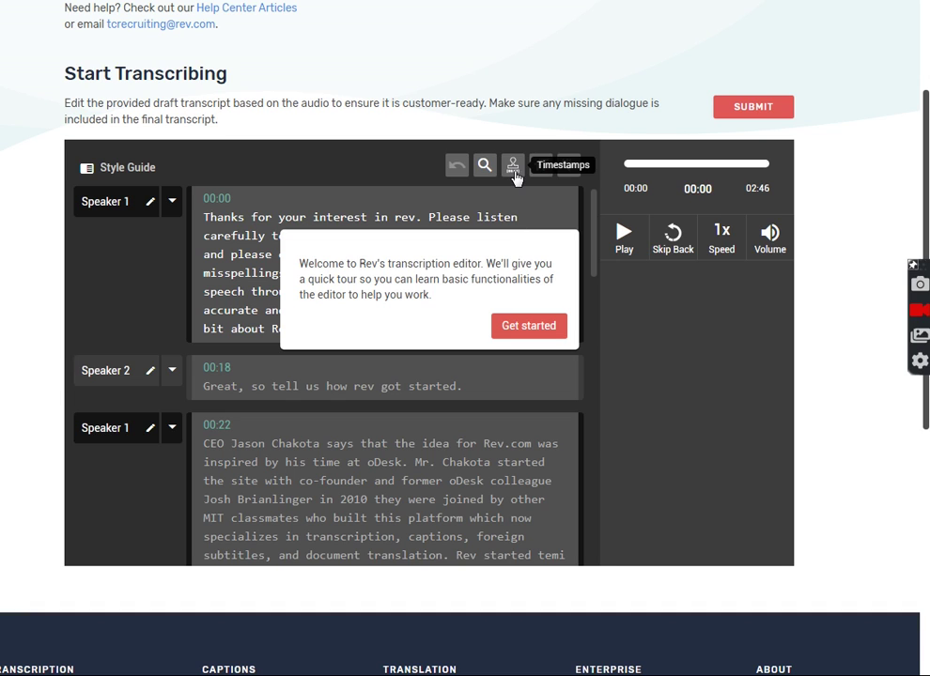
left_click(512, 172)
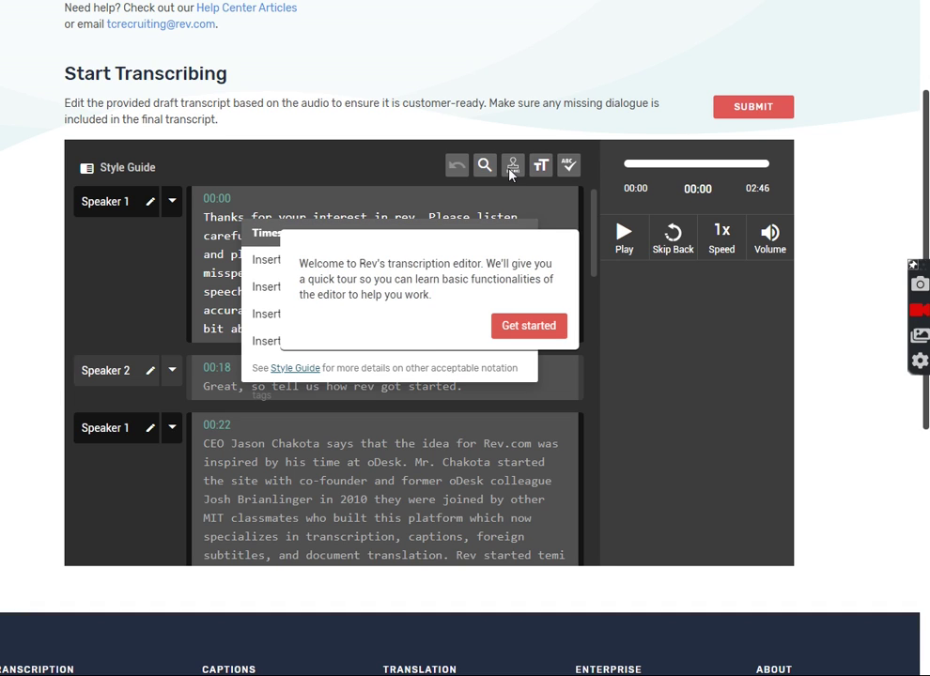
left_click_drag(456, 264, 437, 298)
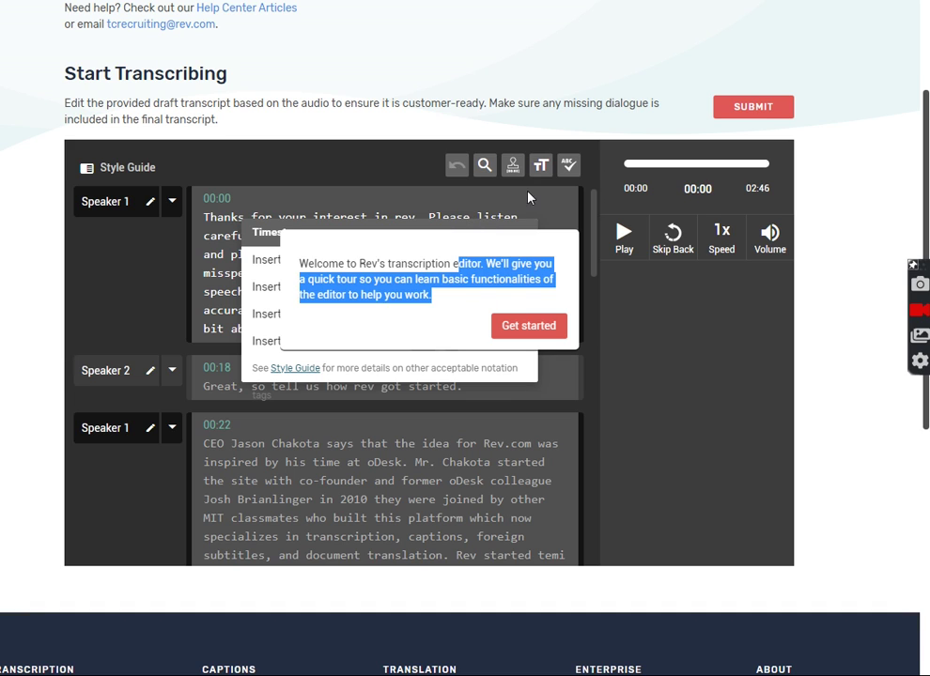
left_click(438, 133)
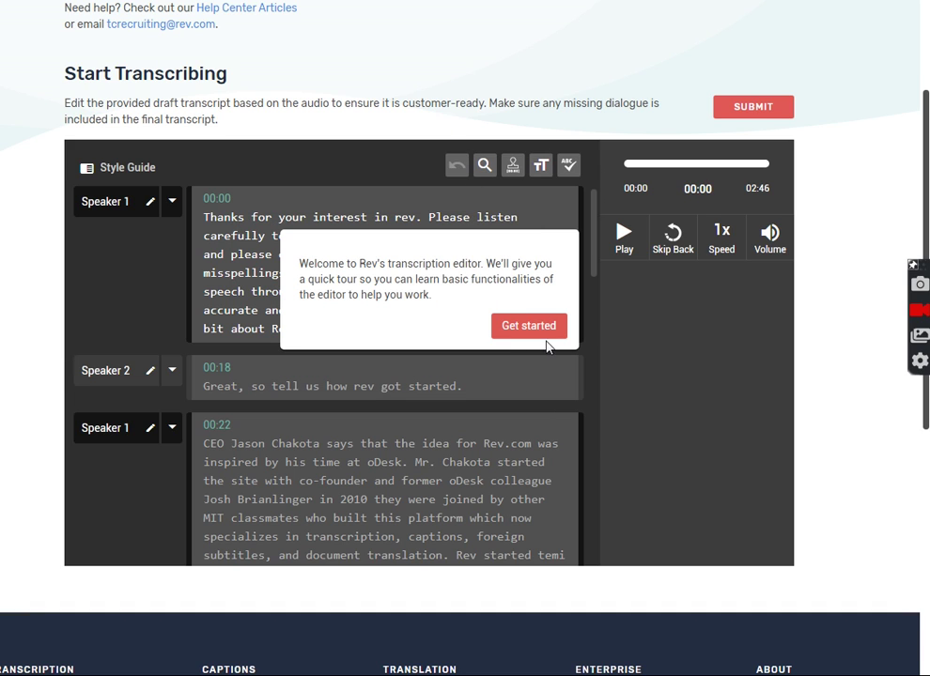
Start the transcription editor's quick tour and briefly play the sample audio
left_click(527, 326)
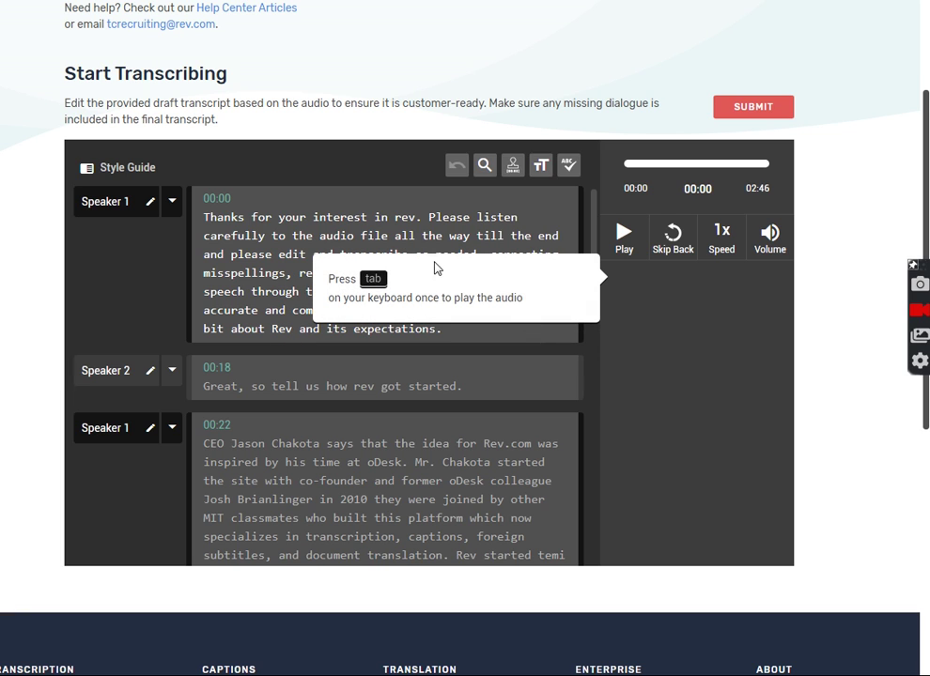
mouse_move(513, 172)
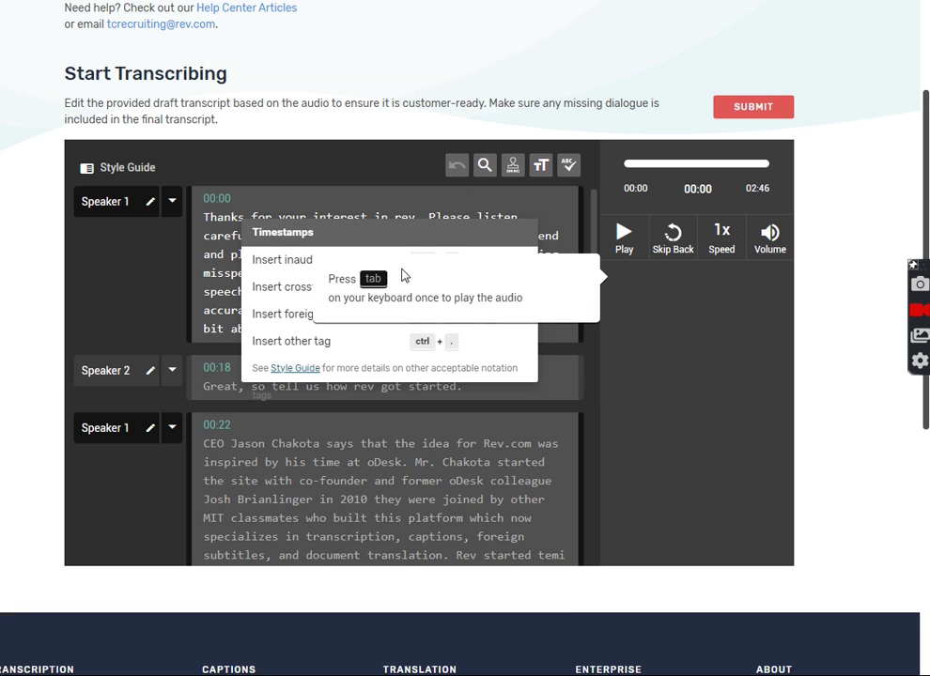
scroll(414, 280, "down", 5)
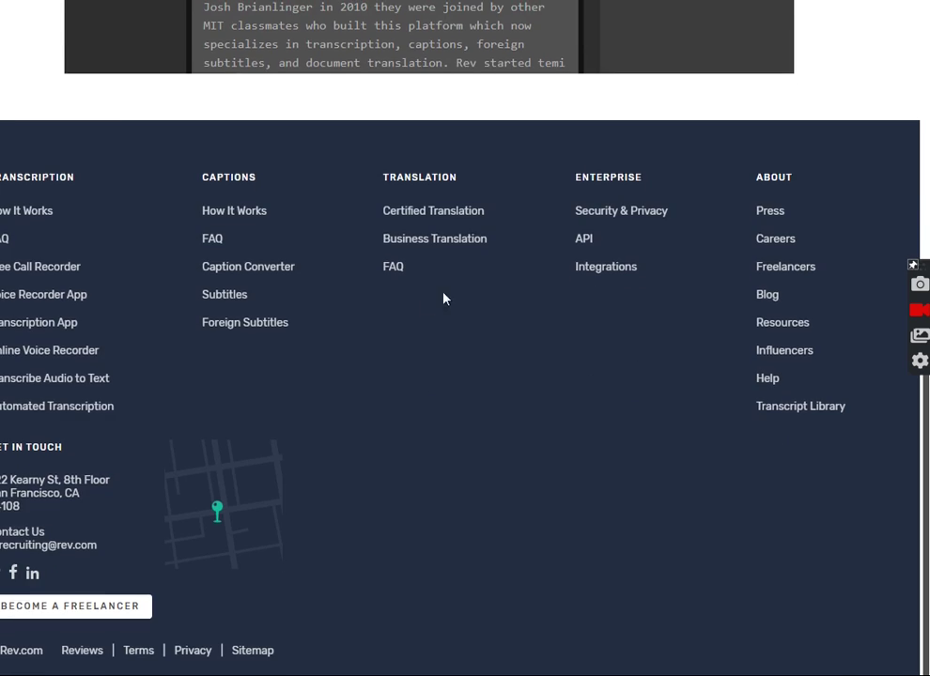
scroll(444, 298, "up", 5)
scroll(394, 301, "down", 4)
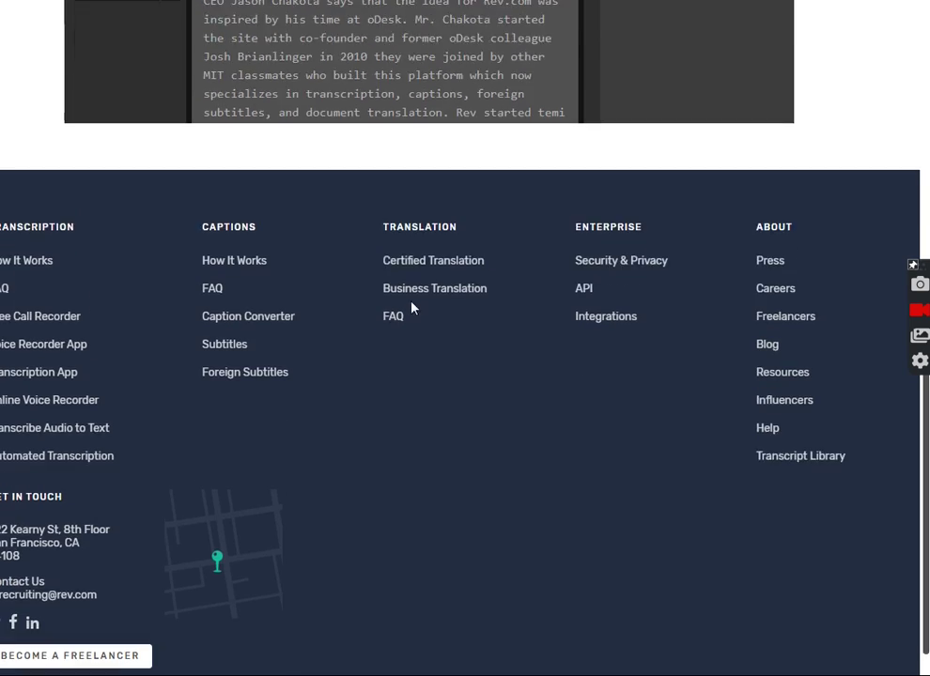
scroll(411, 308, "up", 5)
left_click(620, 284)
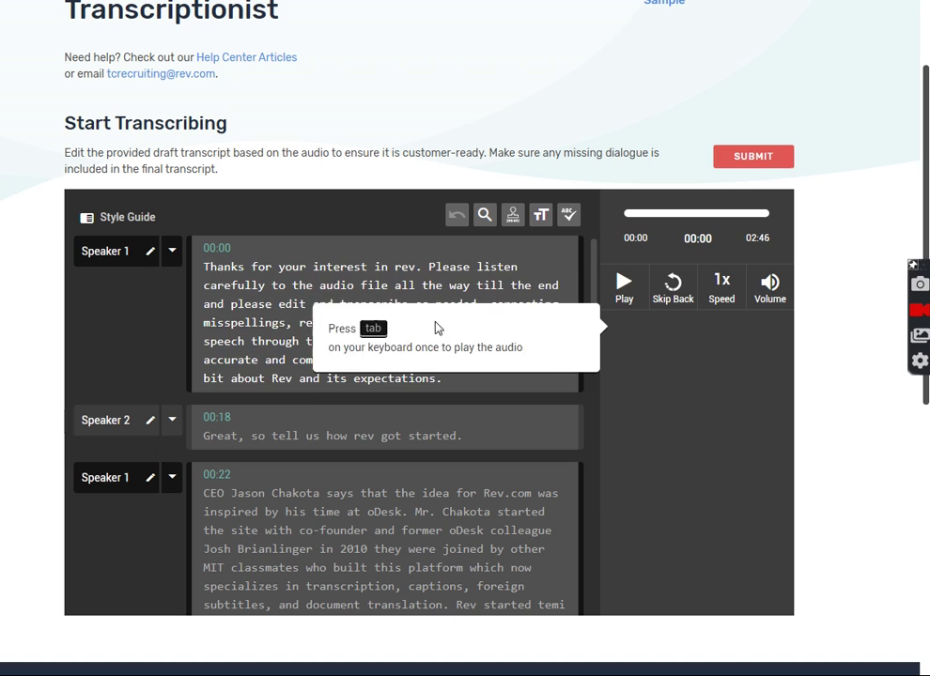
key("Tab")
left_click(624, 306)
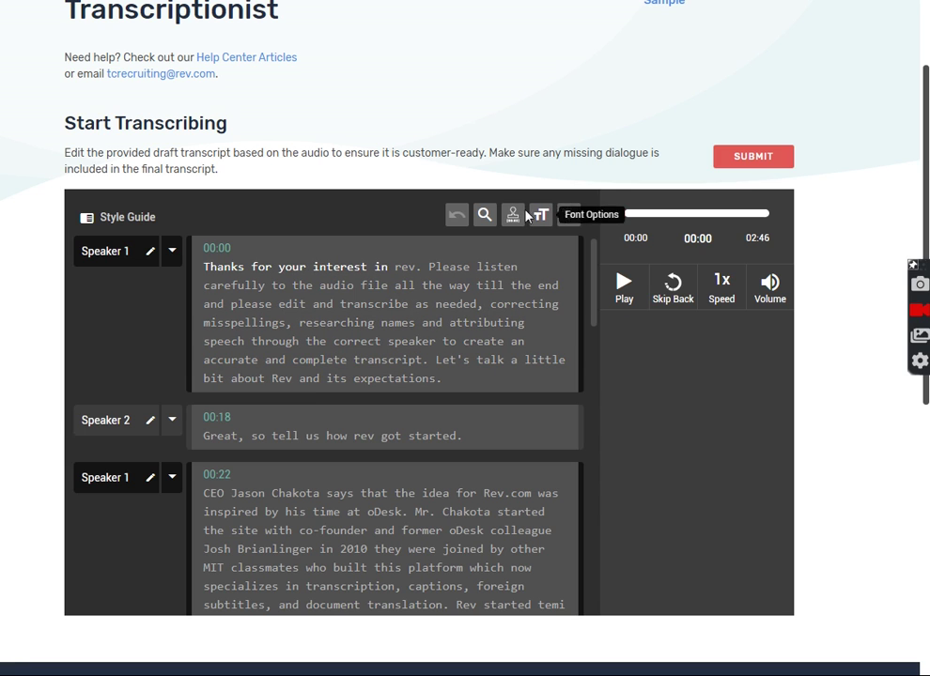
Review the timestamp options for inaudible, crosstalk, foreign language and other tags
mouse_move(514, 226)
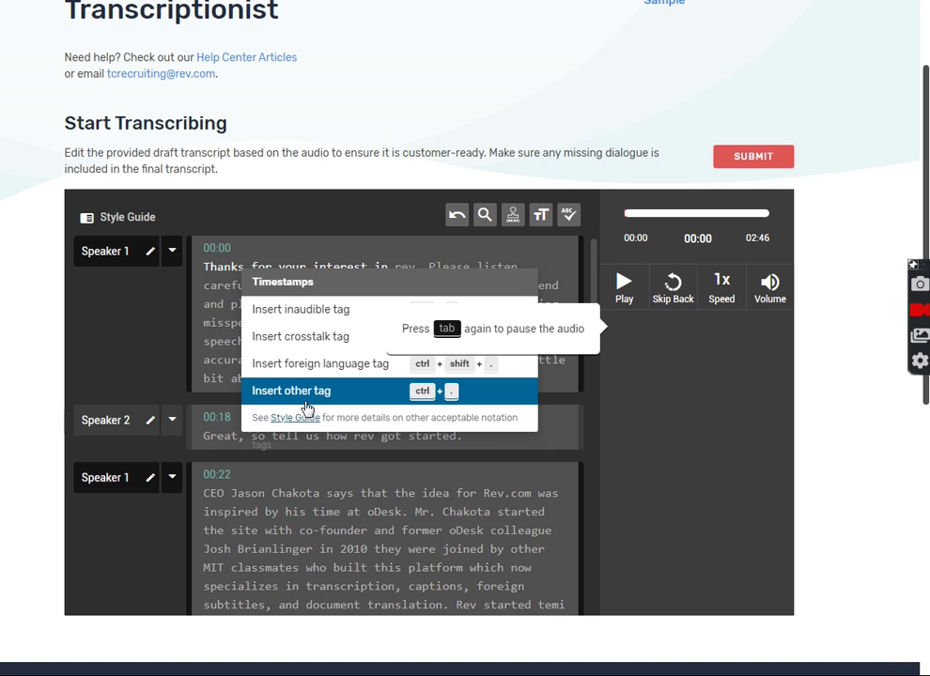
scroll(387, 328, "up", 1)
scroll(375, 367, "down", 2)
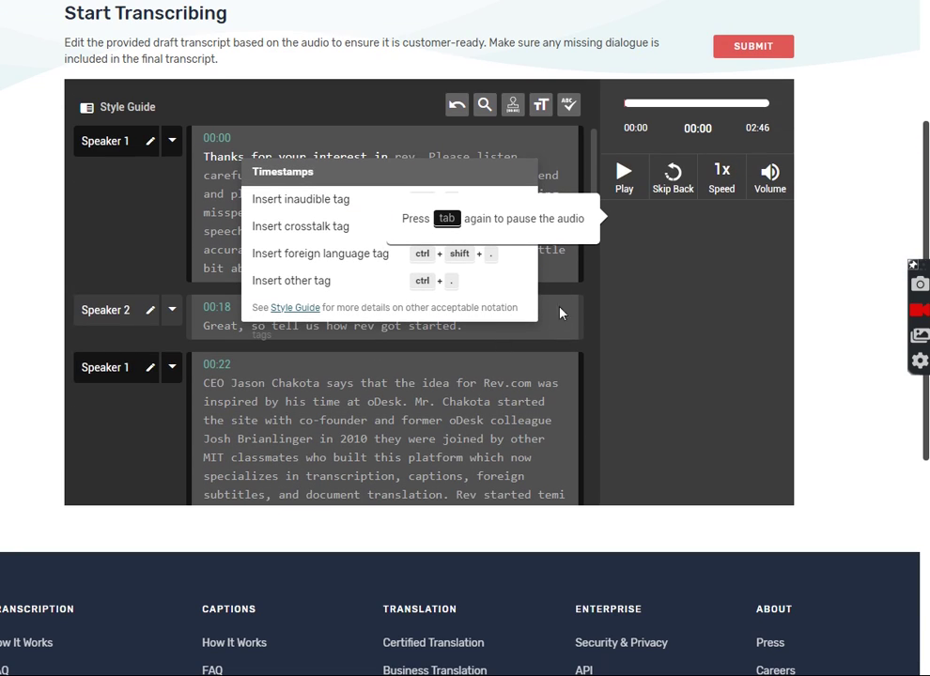
Play the sample audio from the beginning and pause it at 00:07
key("Tab")
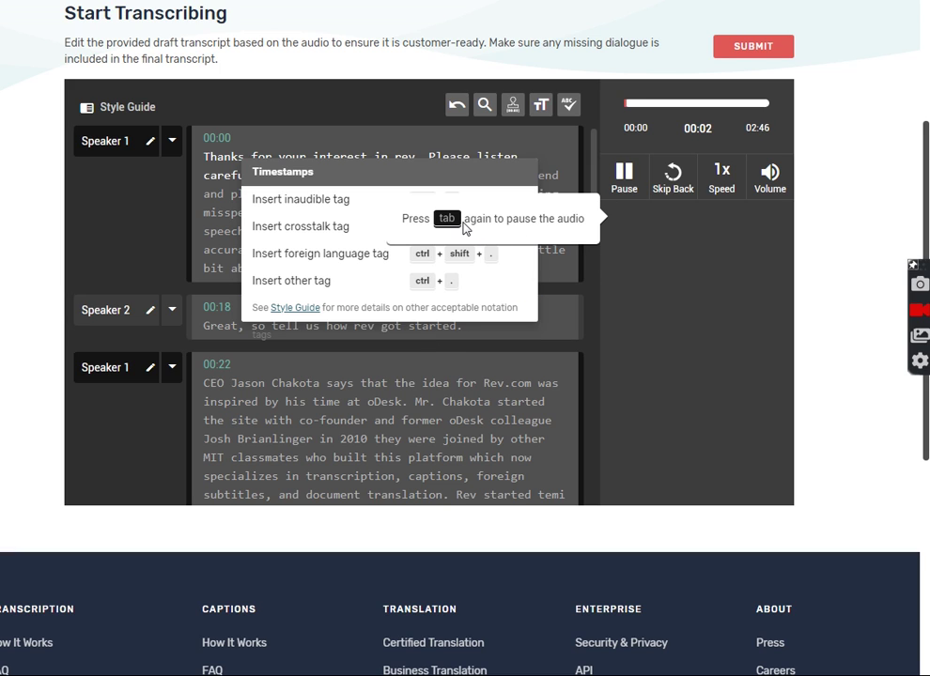
key("Tab")
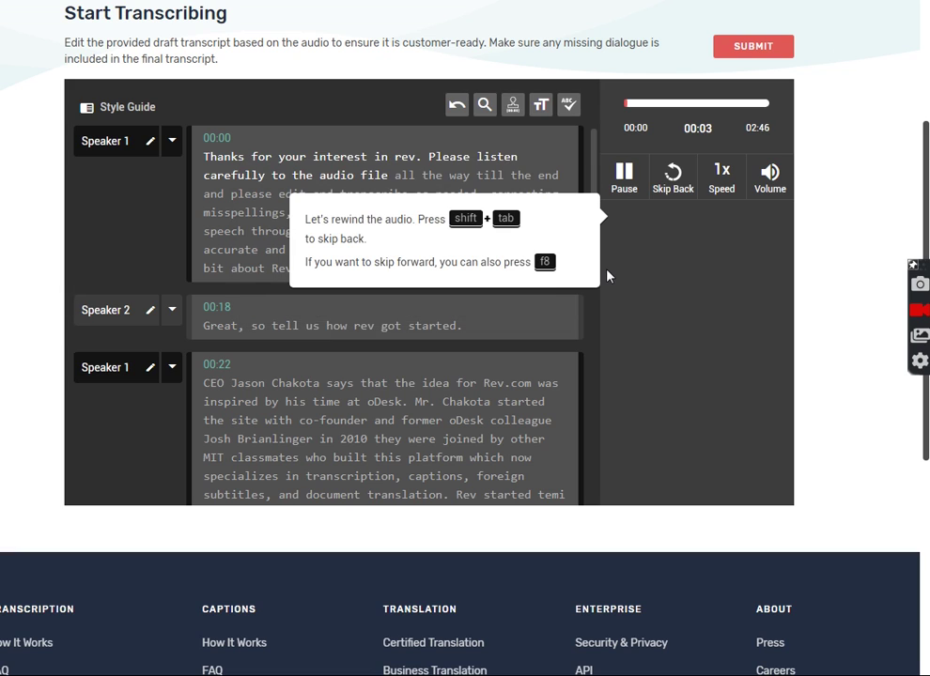
key("Tab")
key("Tab")
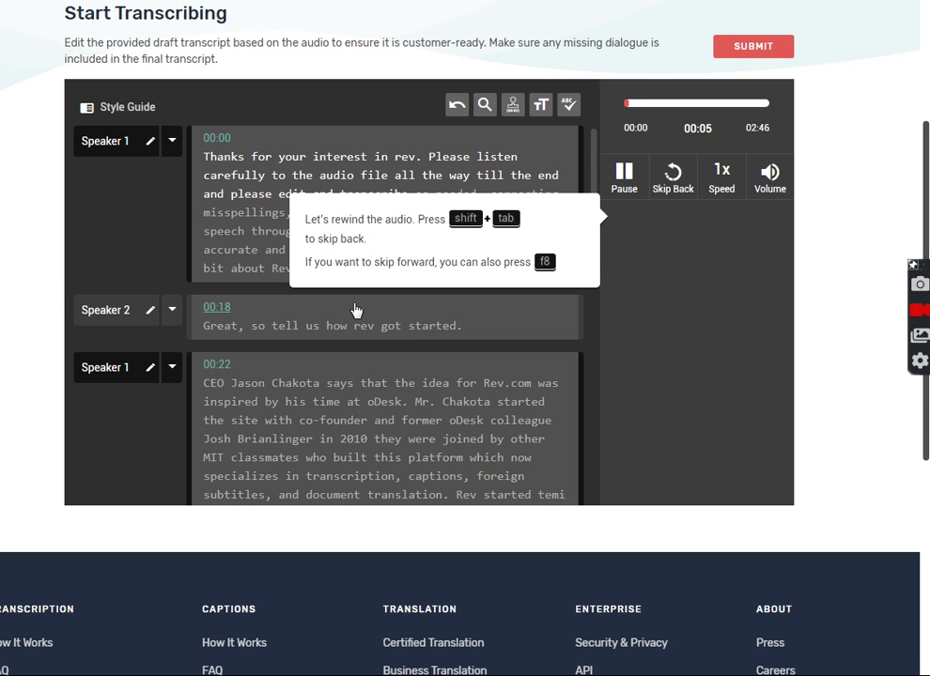
left_click(624, 183)
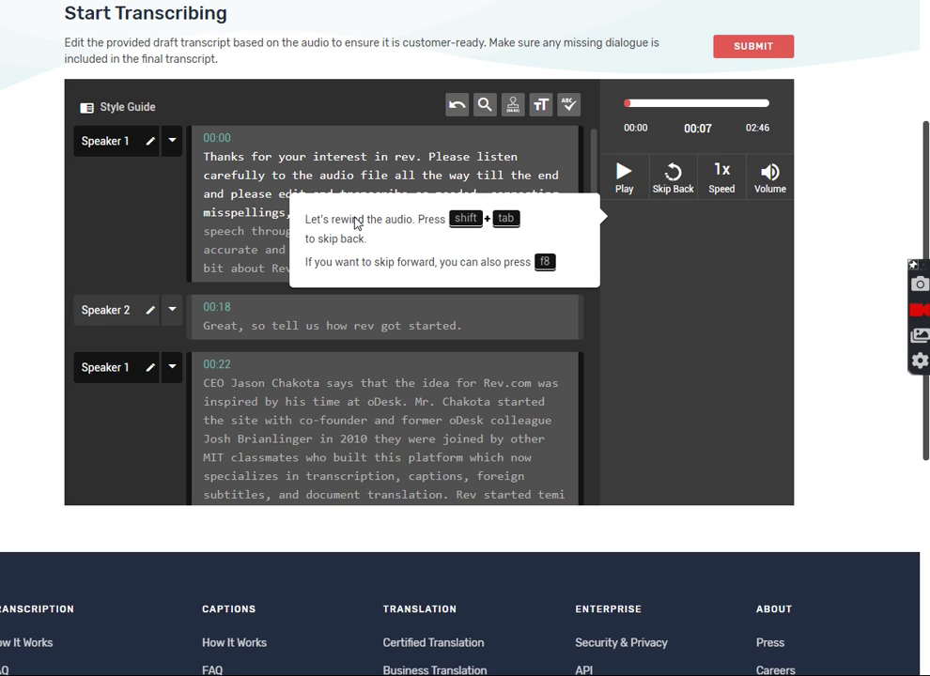
Look through the draft transcript's speaker paragraphs and return to its beginning
scroll(340, 185, "down", 3)
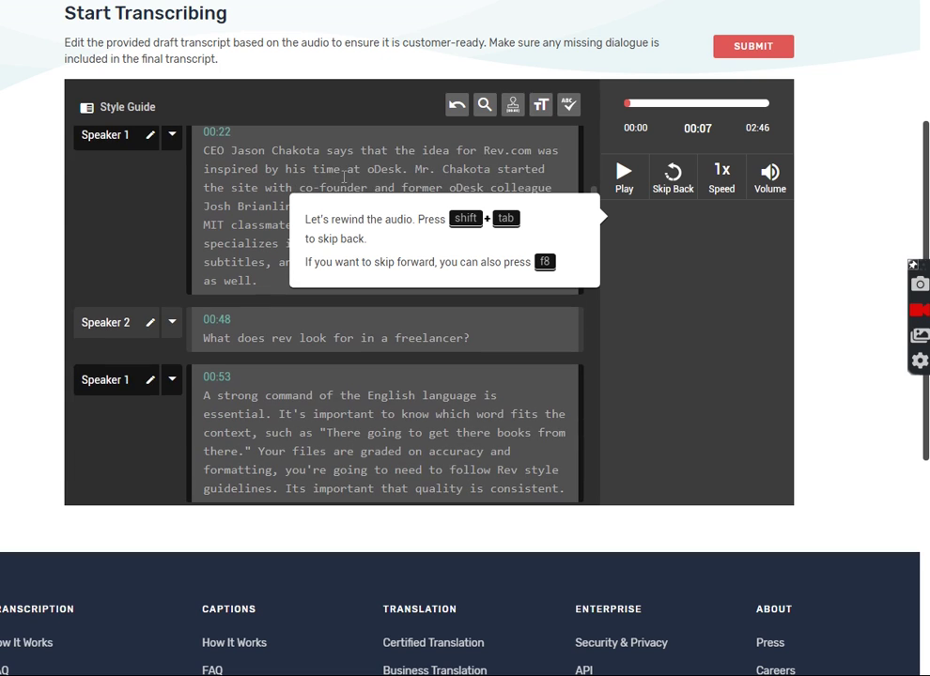
left_click(512, 107)
scroll(522, 319, "down", 3)
scroll(523, 319, "down", 15)
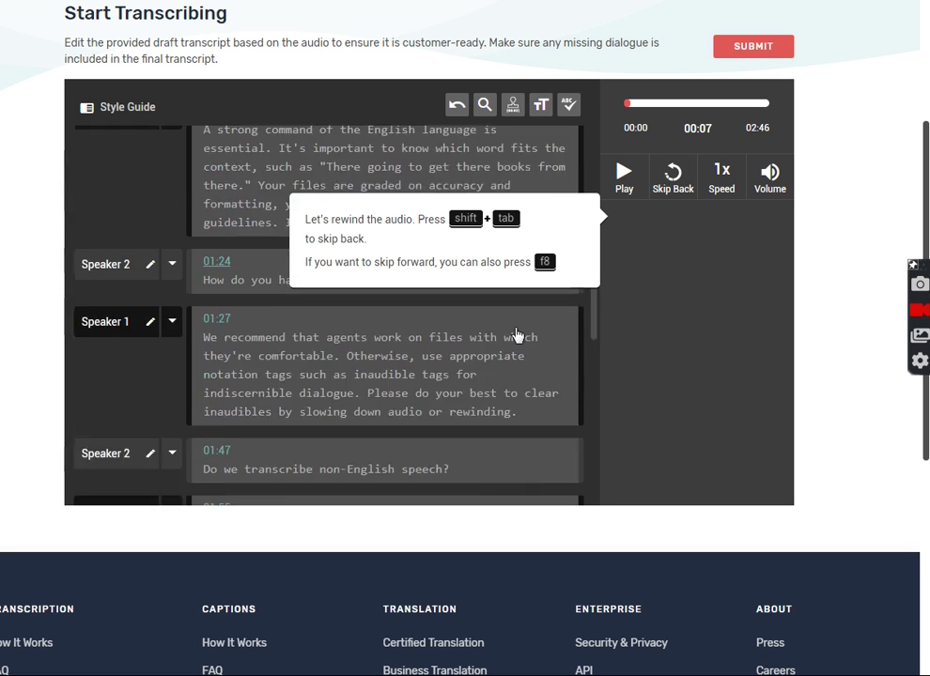
scroll(522, 329, "up", 20)
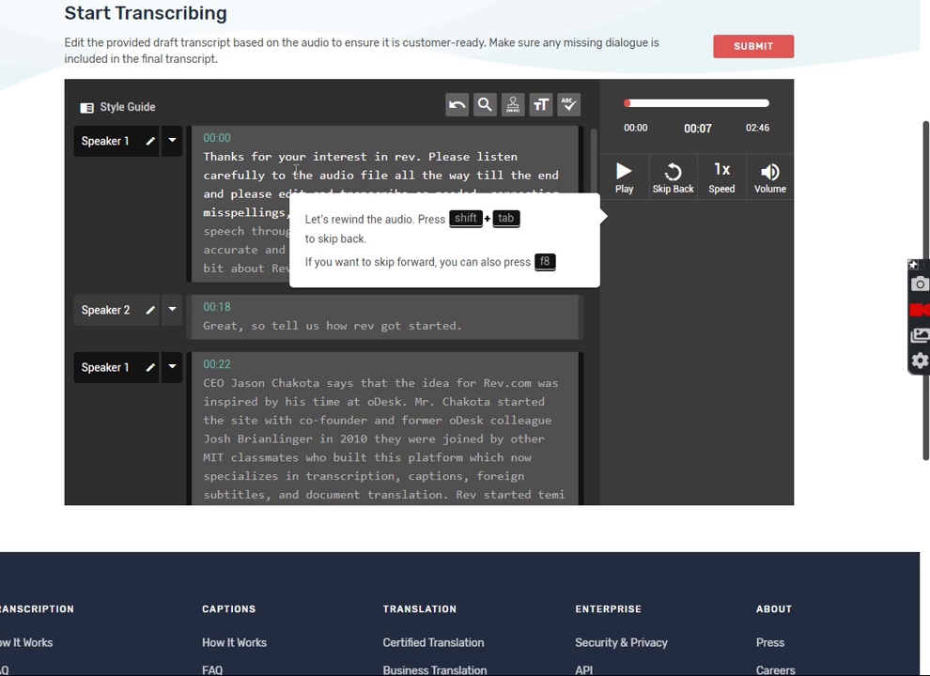
Create a new speaker named Speaker 3 from the first paragraph's speaker options
left_click(173, 145)
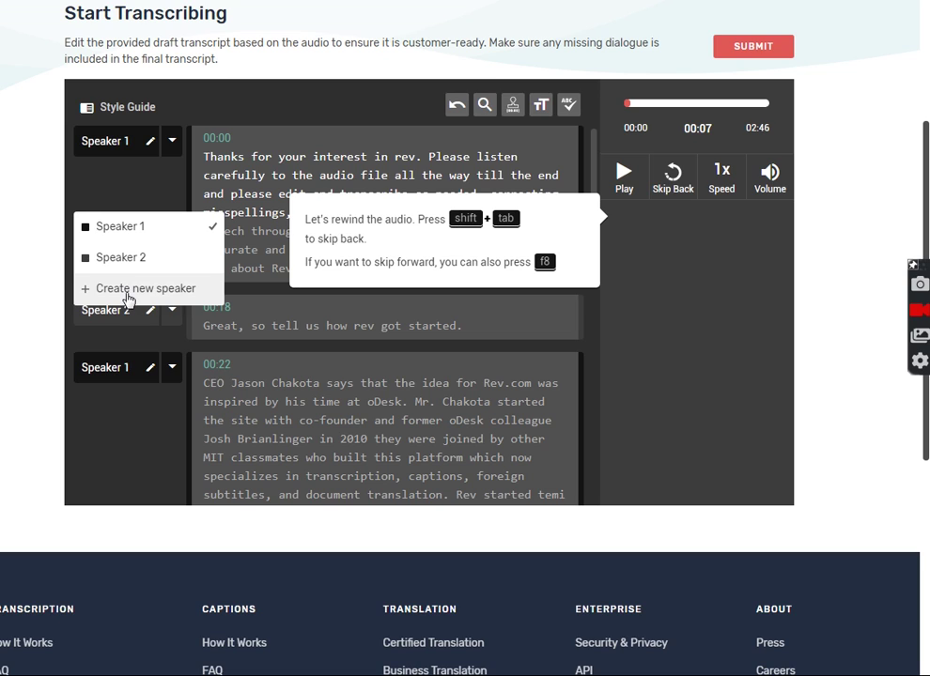
left_click(127, 291)
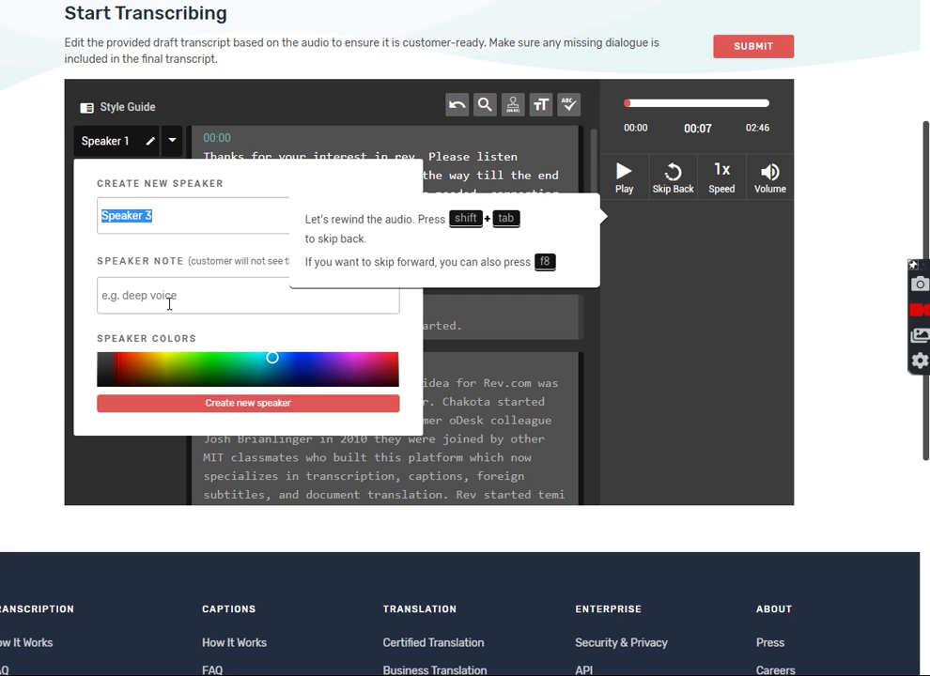
left_click(205, 404)
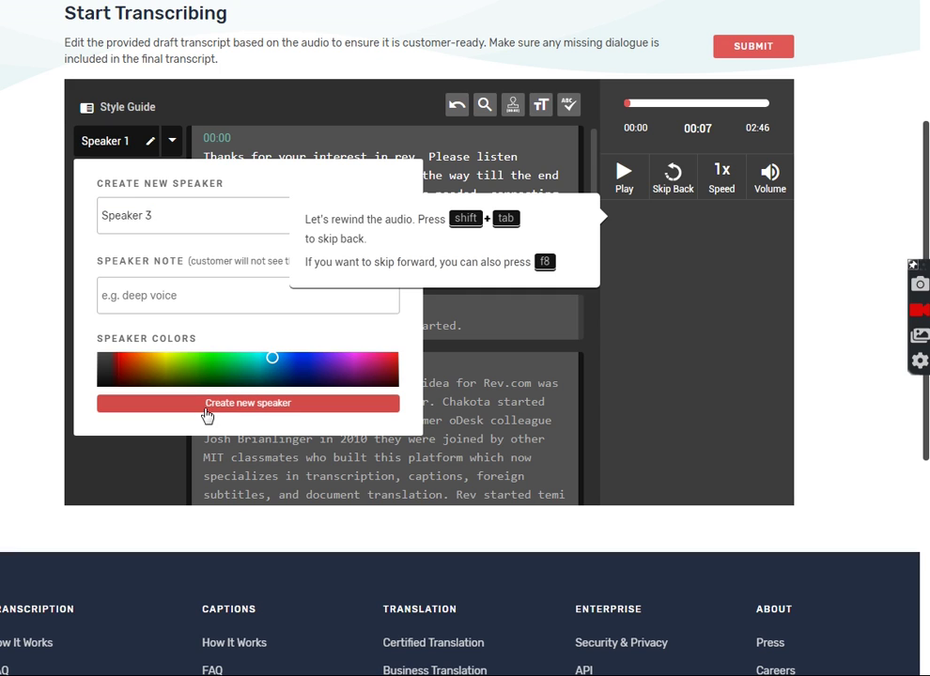